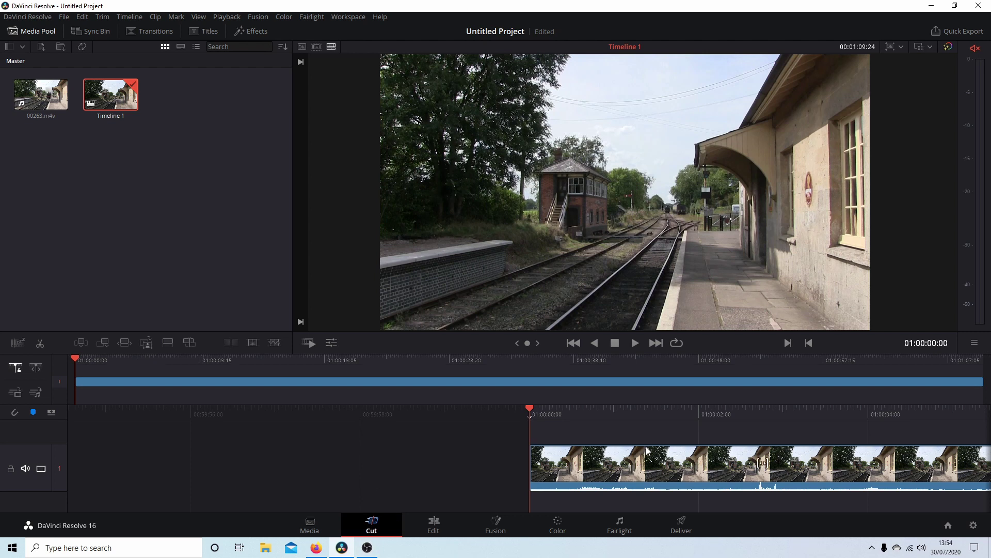
Change the train station clip's speed to 8.00 with Change Speed, shortening it to 00:00:08:04.
click(662, 461)
right_click(663, 461)
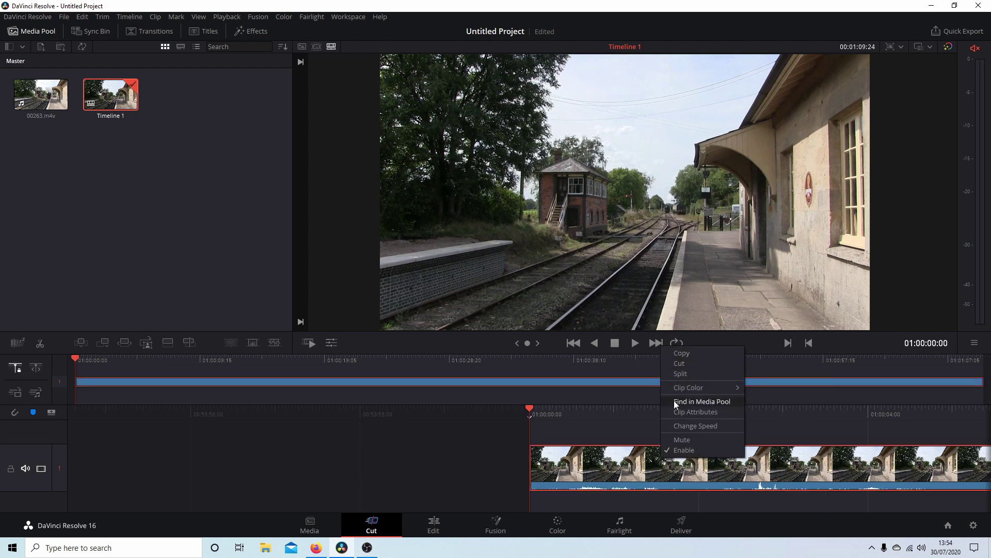
click(693, 426)
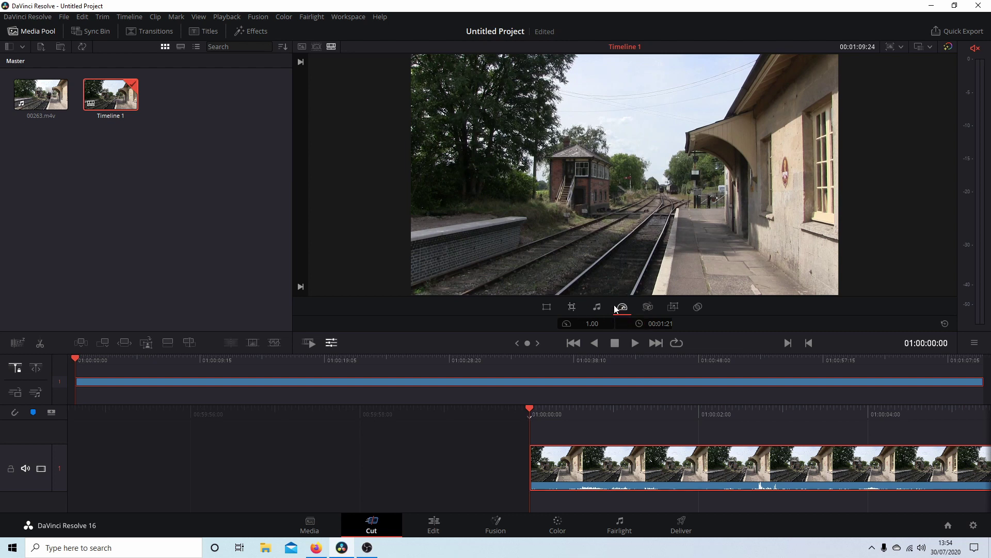
click(593, 324)
drag(592, 323, 759, 323)
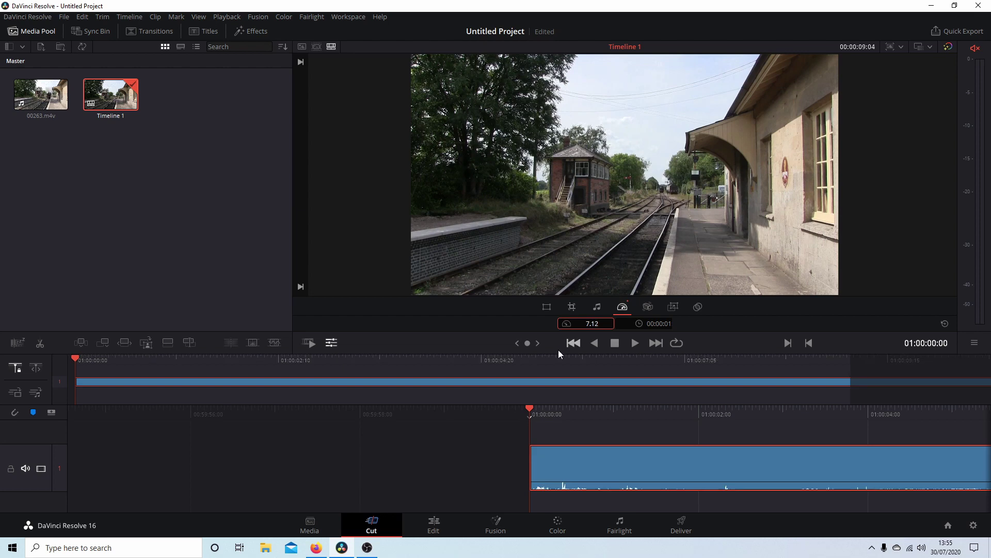
click(593, 323)
text(8)
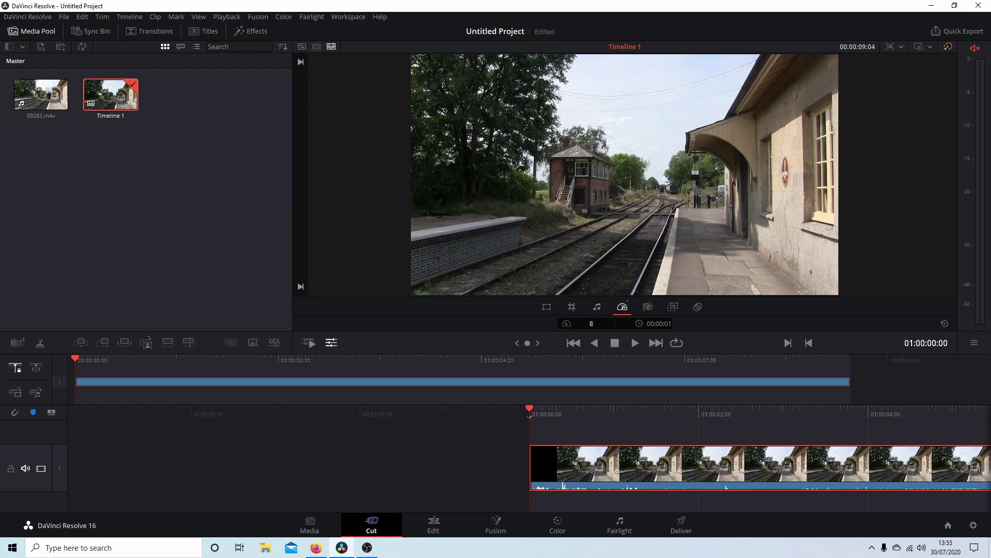
key(Return)
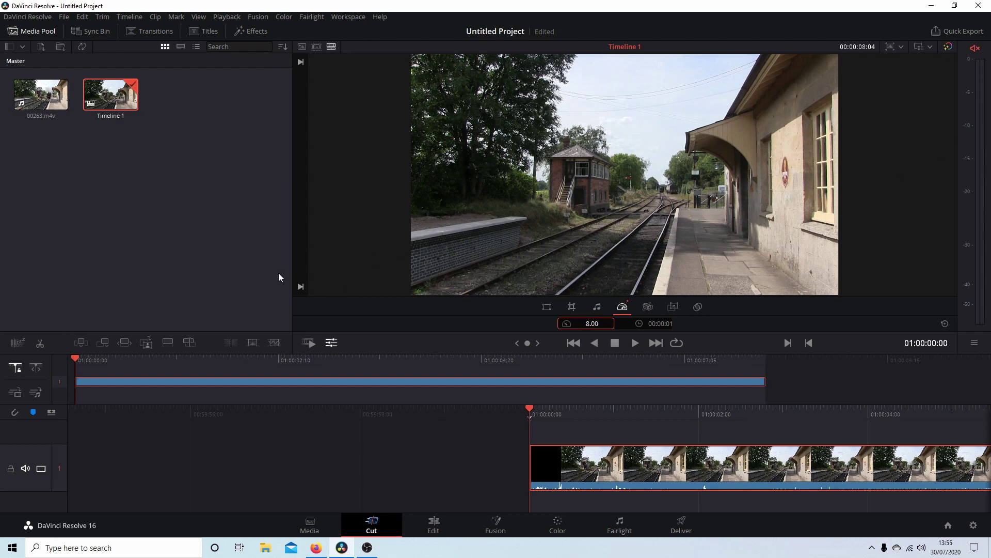
click(635, 343)
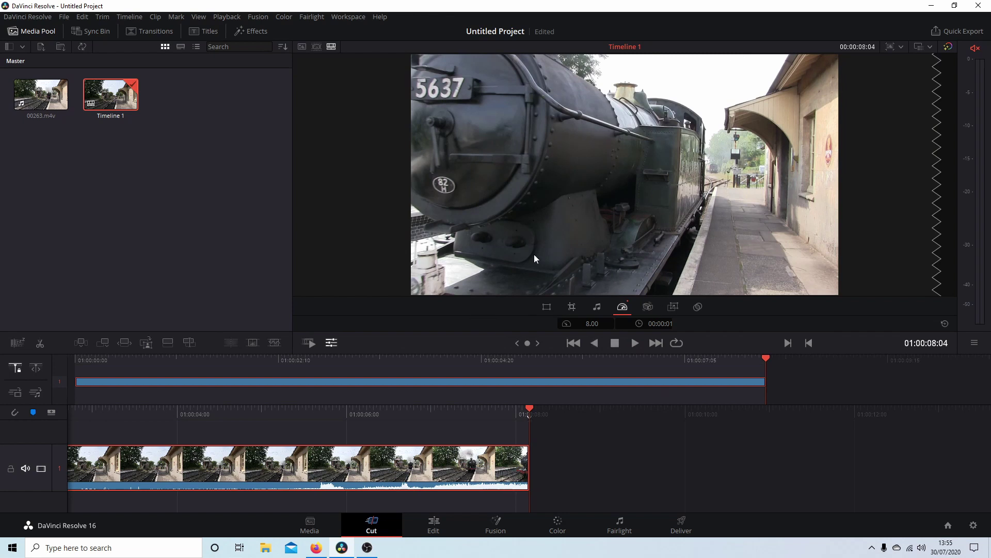
Reset the clip speed to 1.00, then set it to half speed 0.50.
click(567, 324)
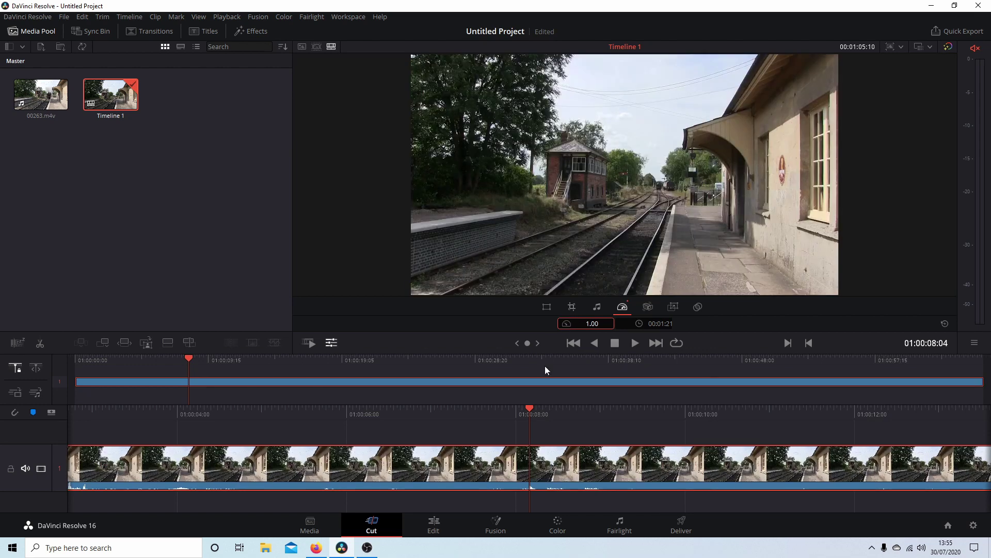
click(571, 345)
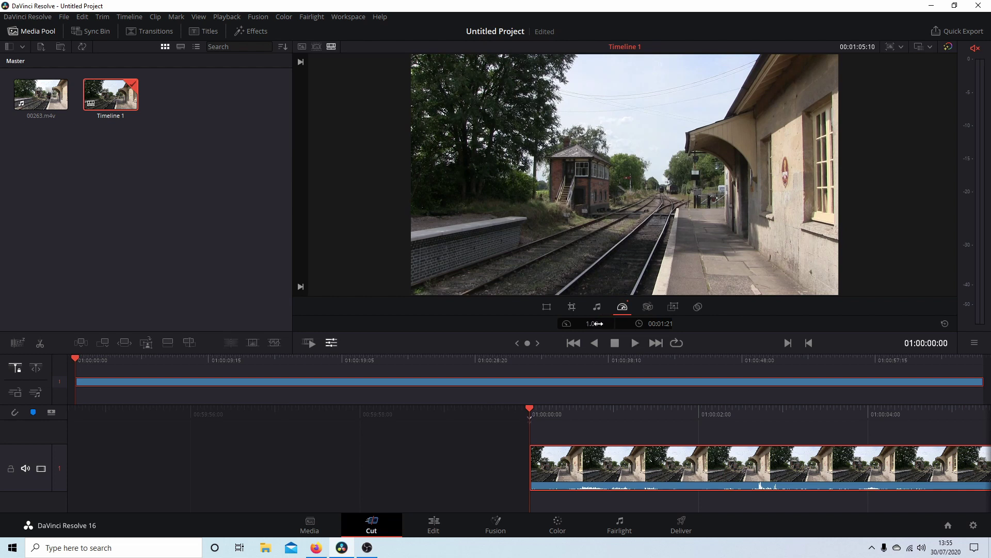
drag(597, 323, 586, 323)
key(BackSpace)
text(0.5)
key(Return)
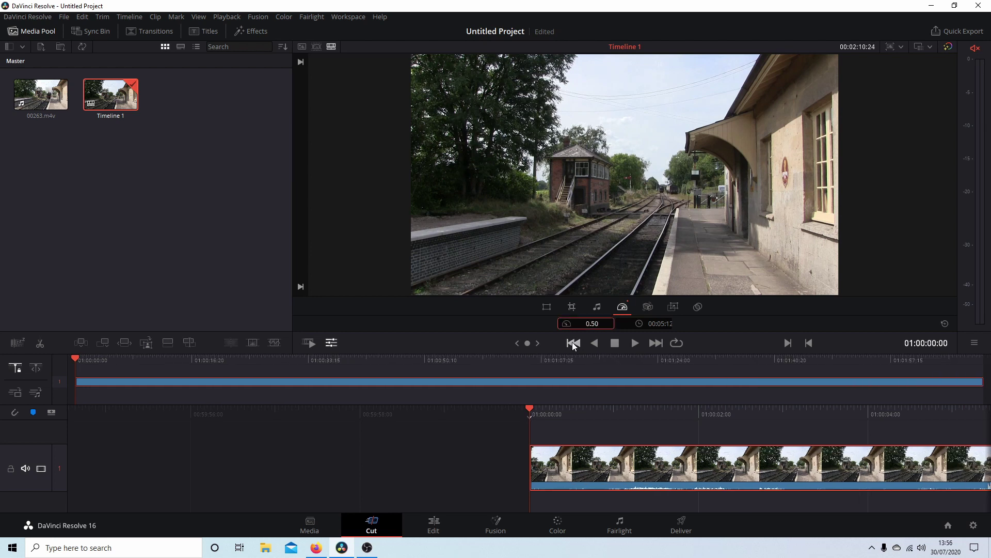
Play the half-speed clip, then return to the start and reset speed to 1.00.
click(636, 345)
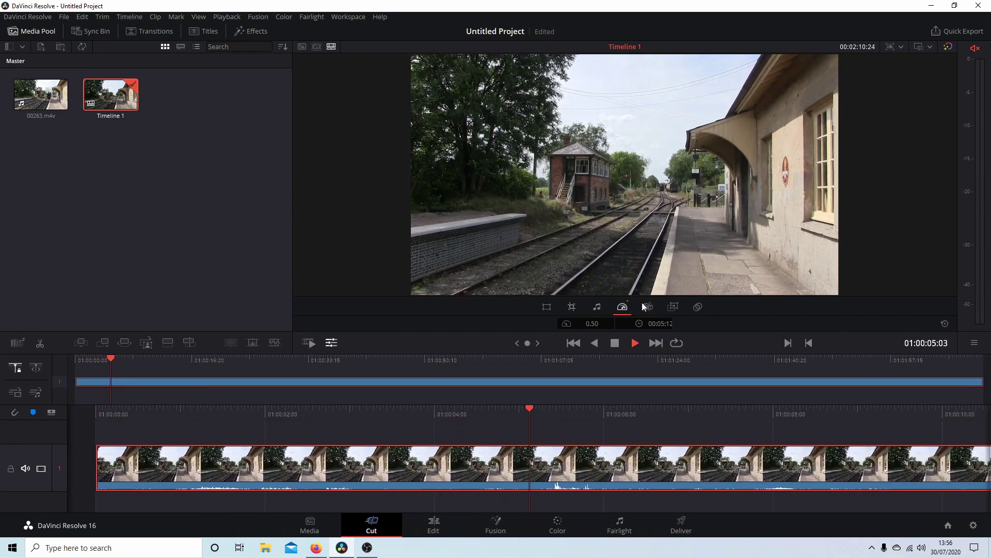
click(617, 343)
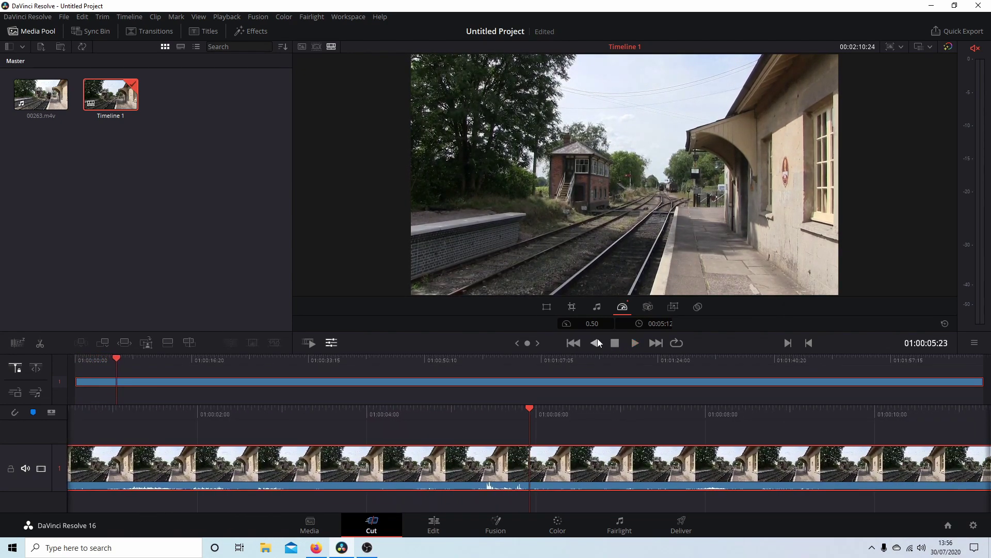
click(574, 344)
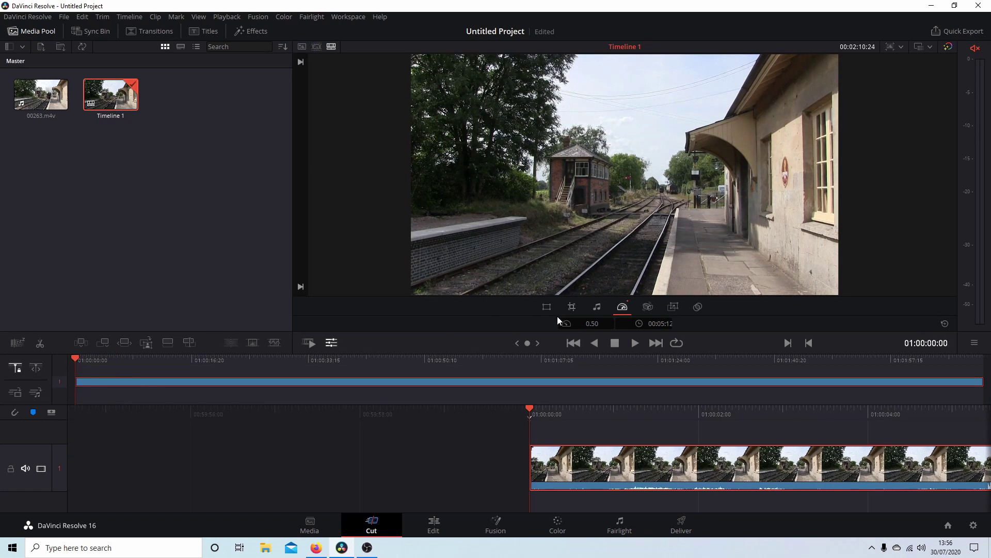
click(567, 323)
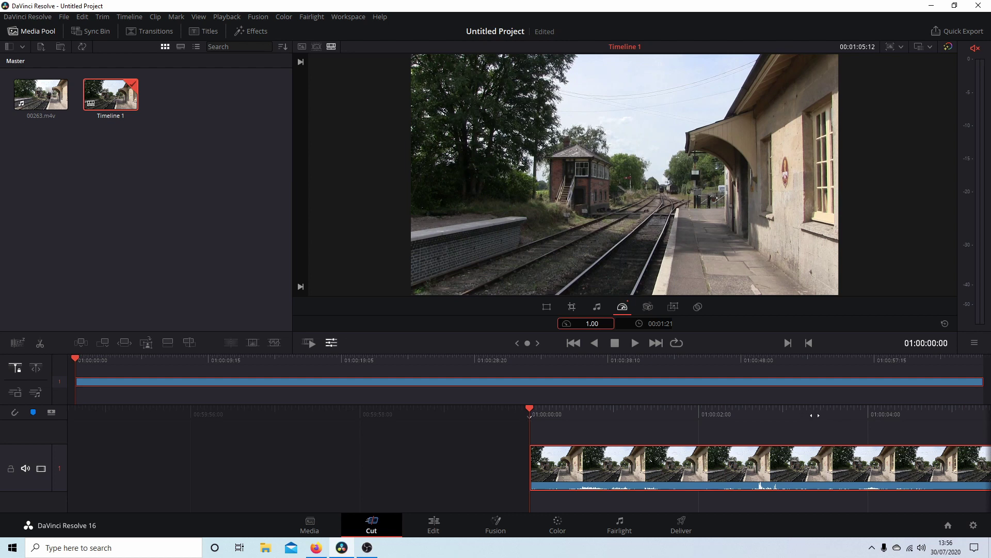
Switch to the Edit page and park the playhead at 01:01:00:03 as the train arrives.
click(434, 535)
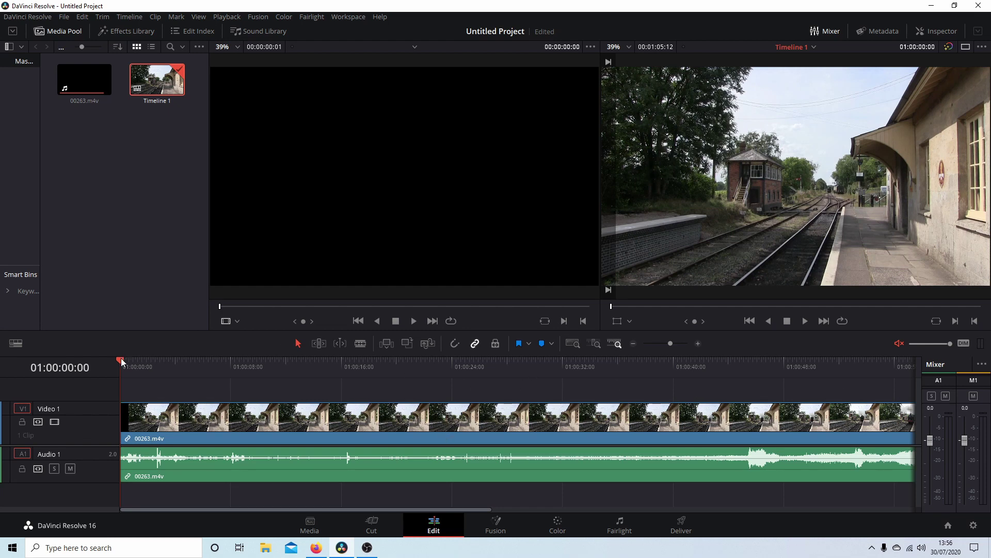
drag(121, 358, 872, 367)
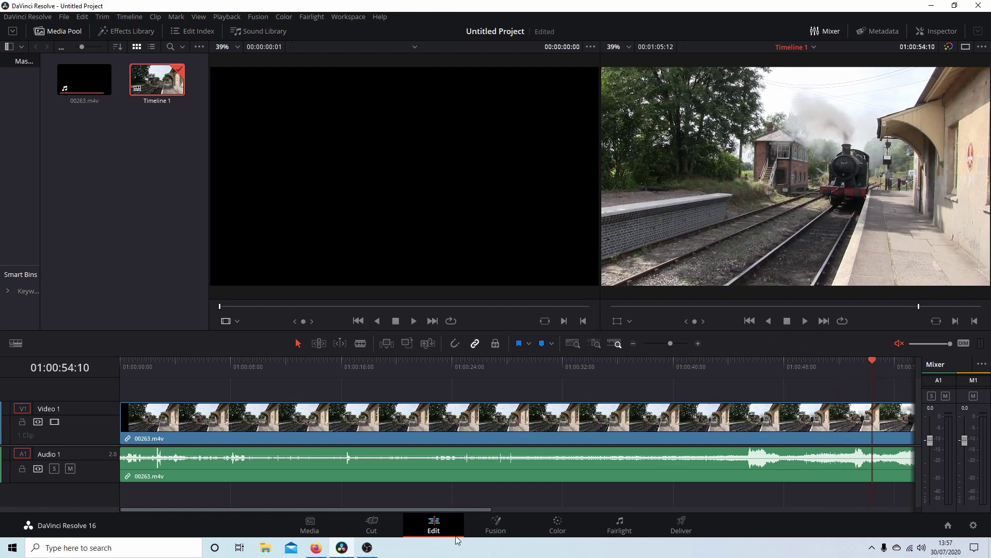
drag(460, 509, 553, 512)
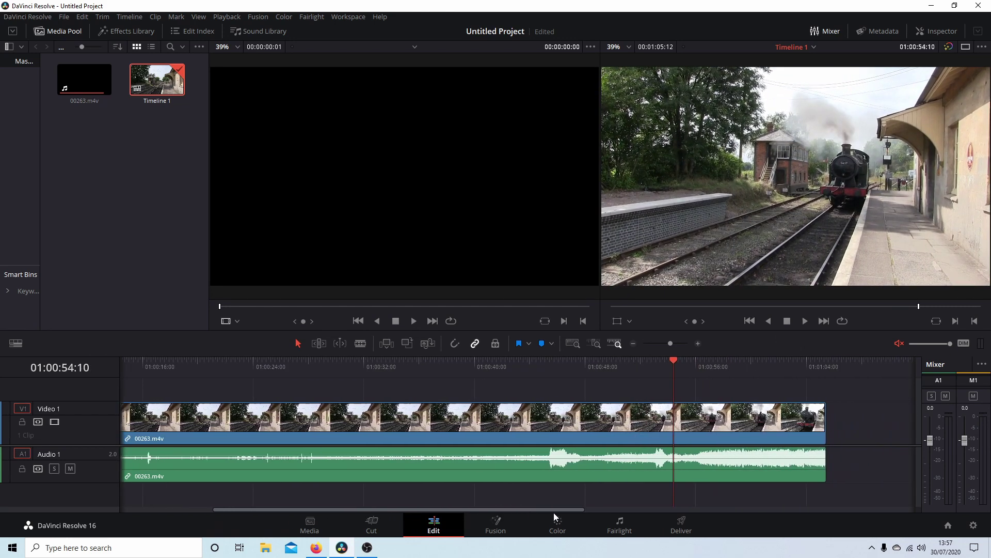
click(669, 361)
drag(670, 361, 749, 368)
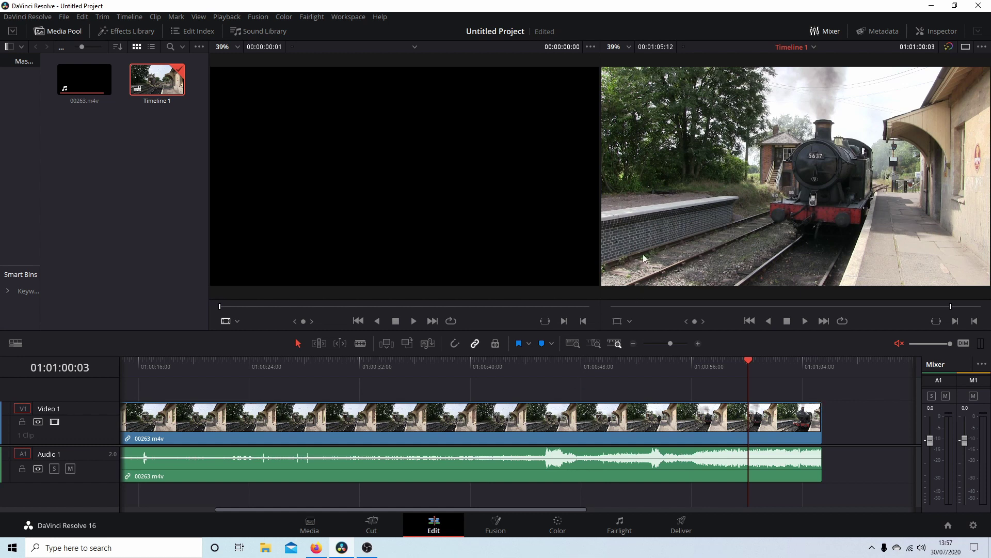
Show Retime Controls on the railway clip on Video 1, reading 100%.
click(408, 416)
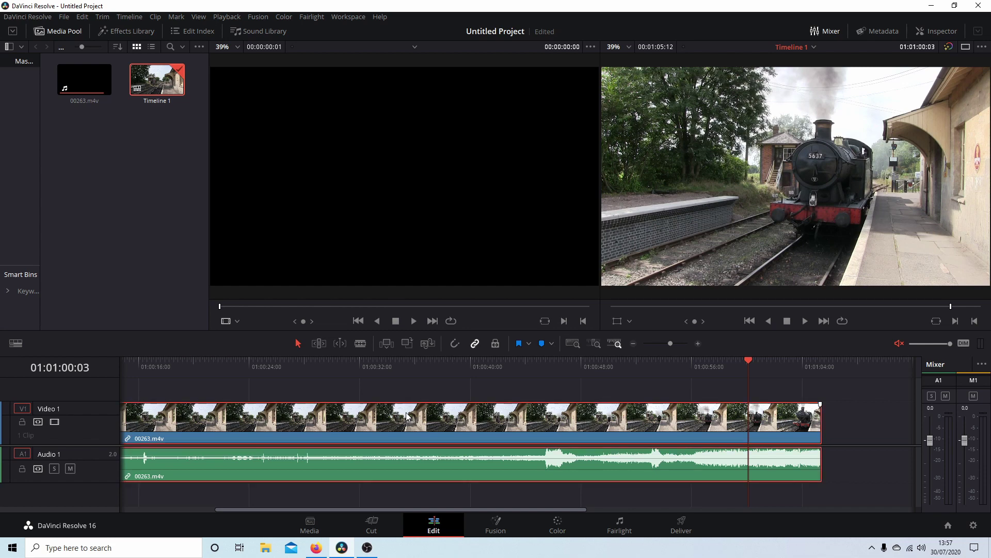
right_click(465, 413)
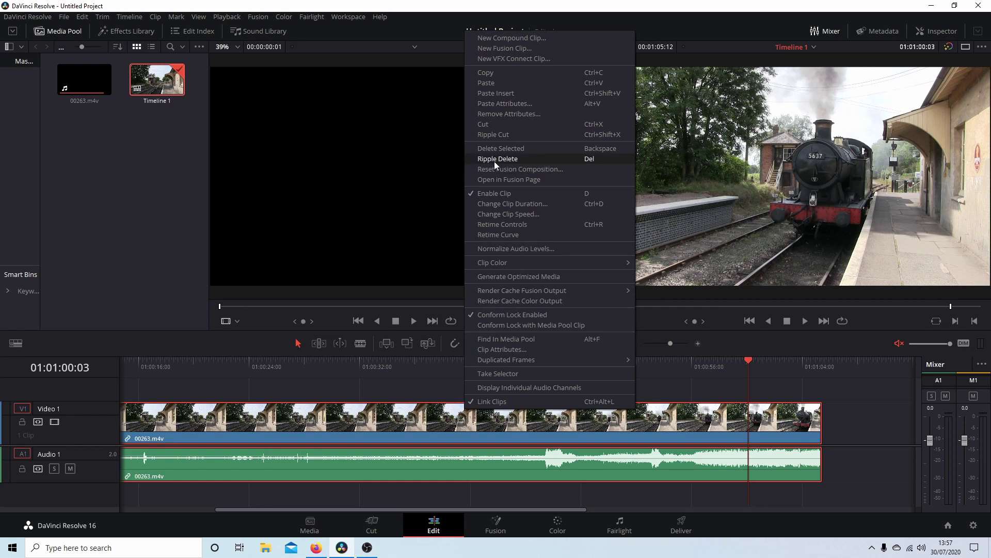
click(518, 226)
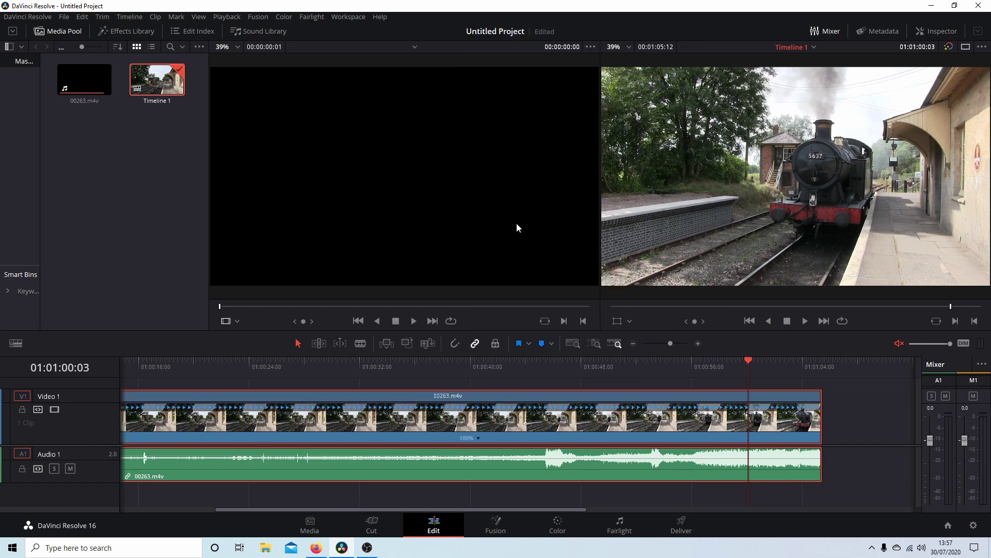
Add a speed point at the playhead near 01:01:00, then move the playhead back to 01:00:59:00.
click(479, 438)
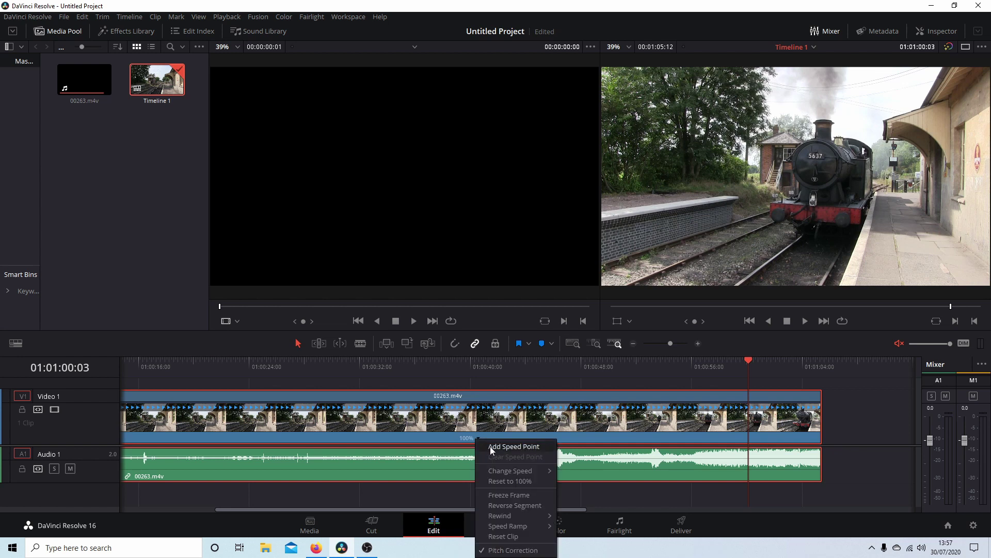
click(513, 446)
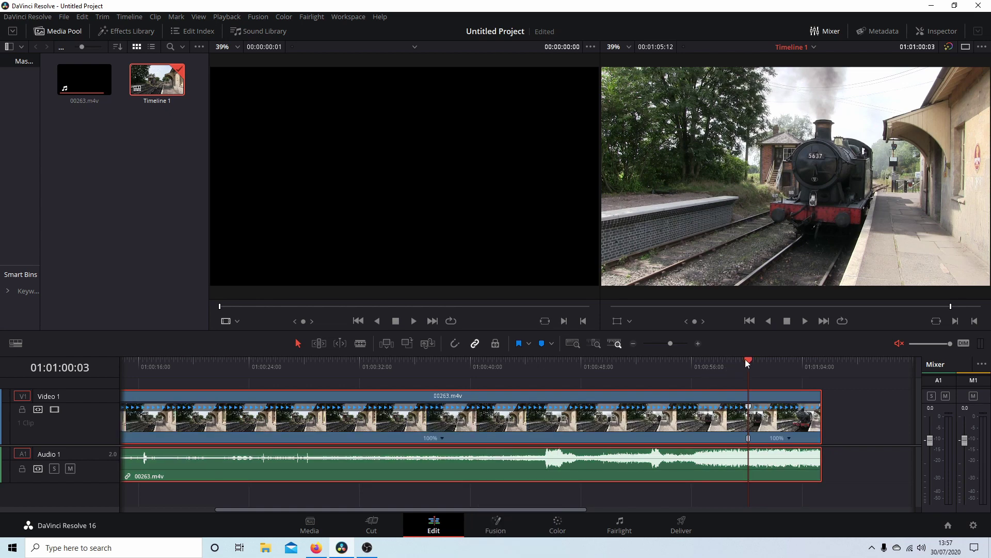
drag(745, 362, 730, 362)
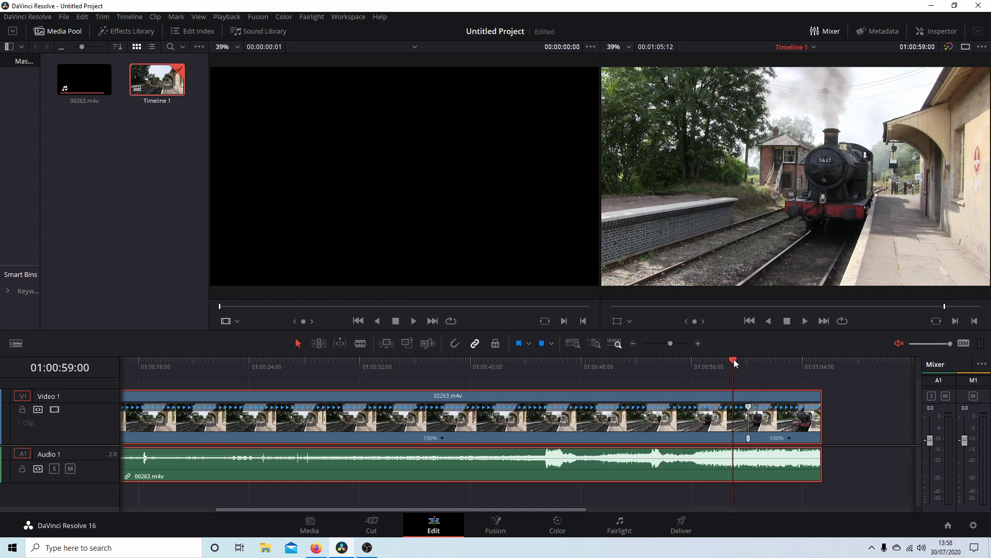
Fine-tune the speed point to about 01:00:56 while scrubbing the frames around it.
click(720, 361)
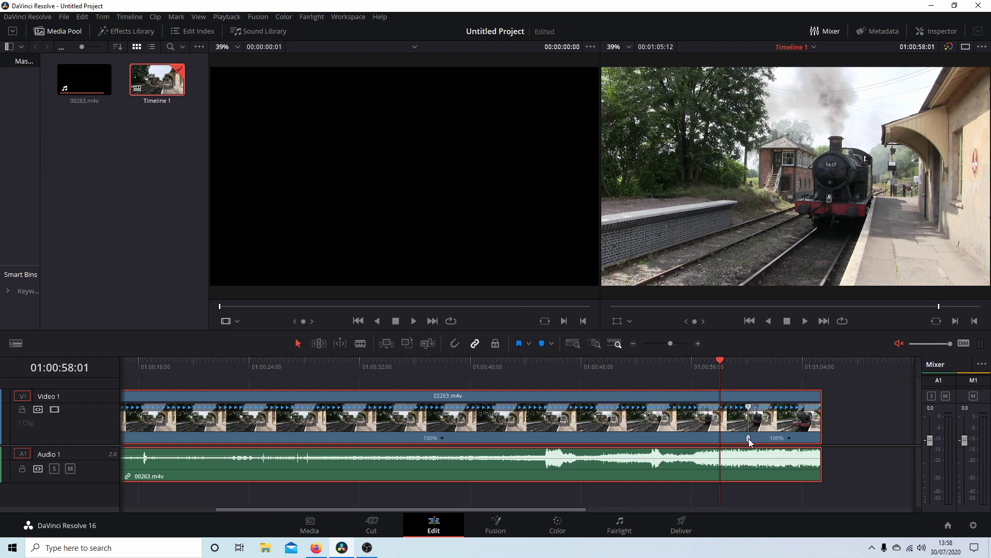
drag(749, 438, 737, 441)
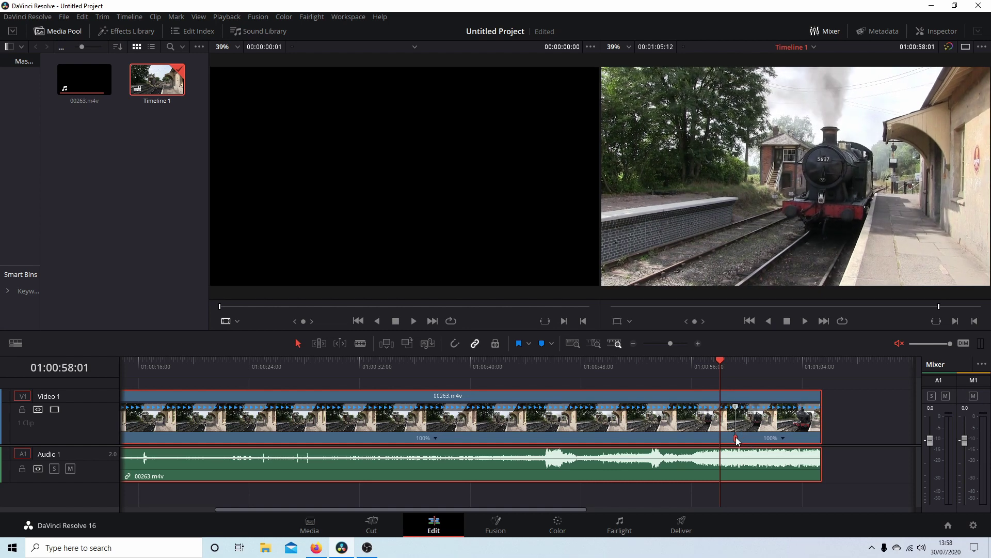
drag(735, 439, 713, 457)
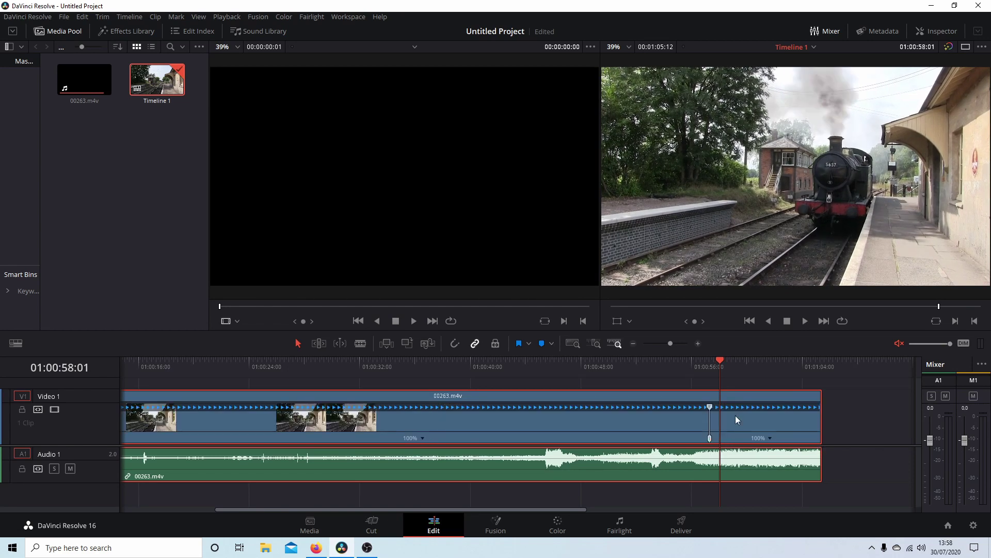
click(714, 366)
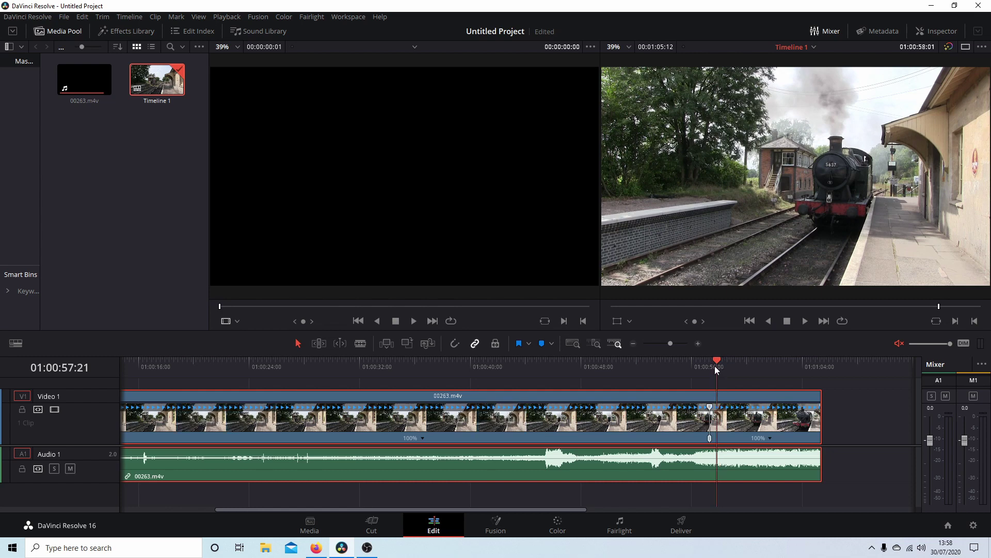
click(703, 370)
drag(703, 371, 720, 382)
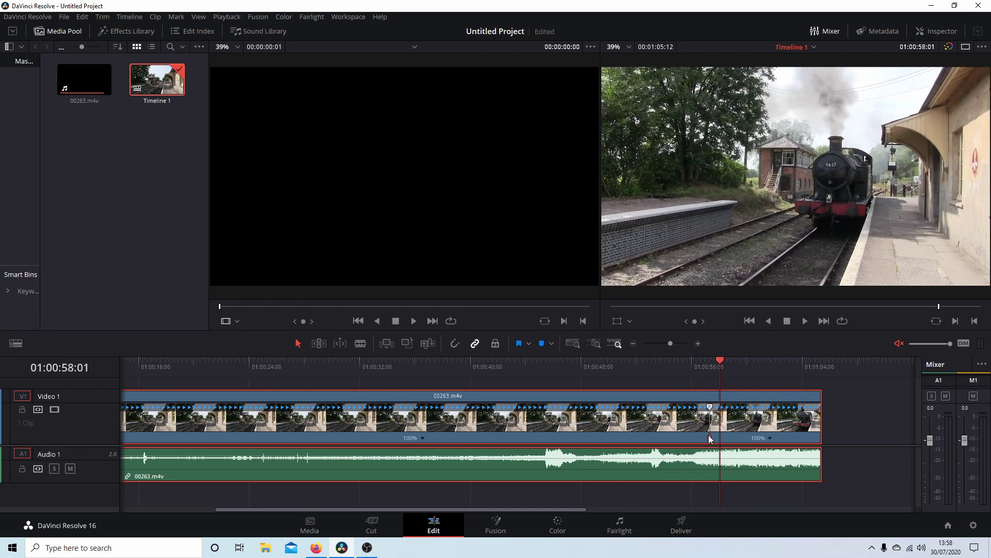
drag(710, 439, 716, 438)
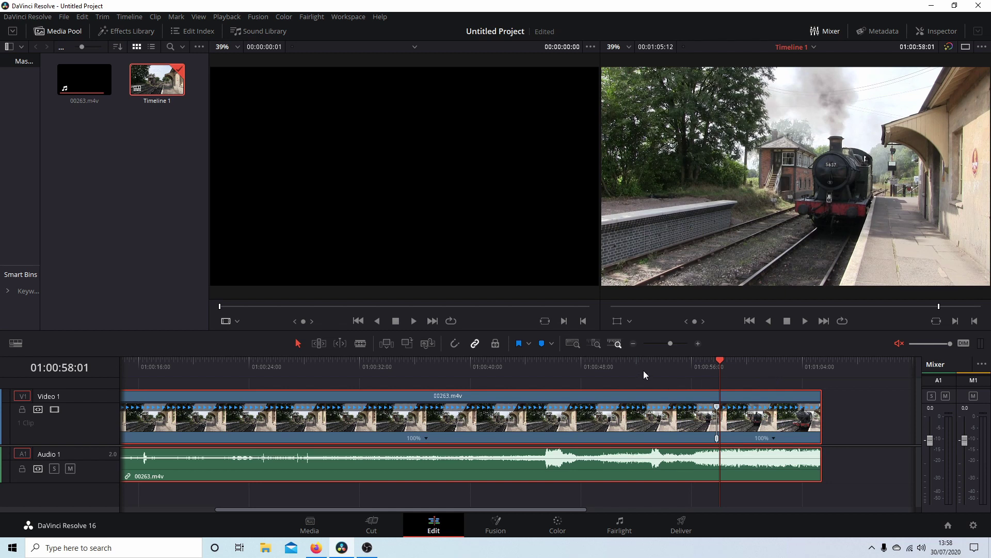
drag(550, 506, 386, 504)
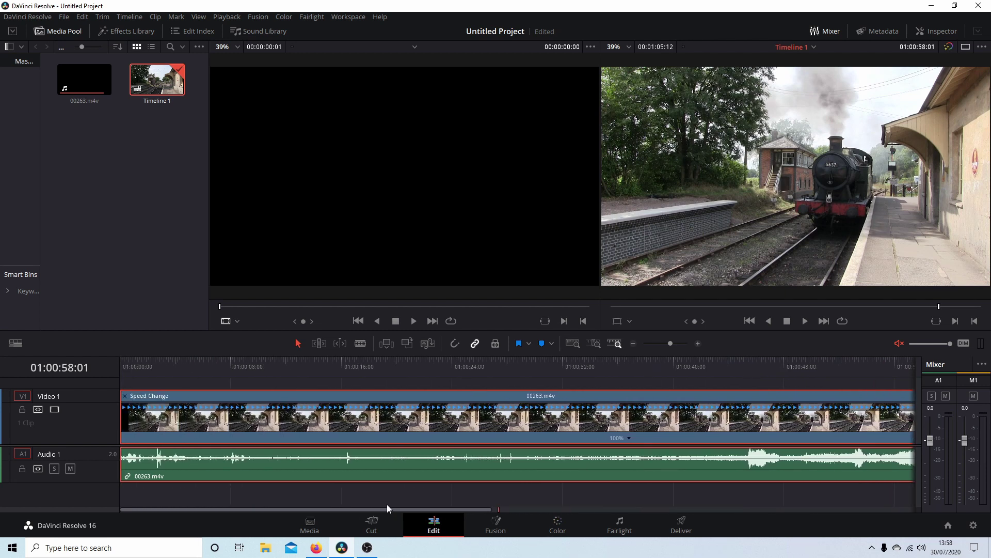
Set the section before the speed point to 800%, shrinking Timeline 1 to 00:00:14:22.
click(522, 437)
mouse_move(542, 472)
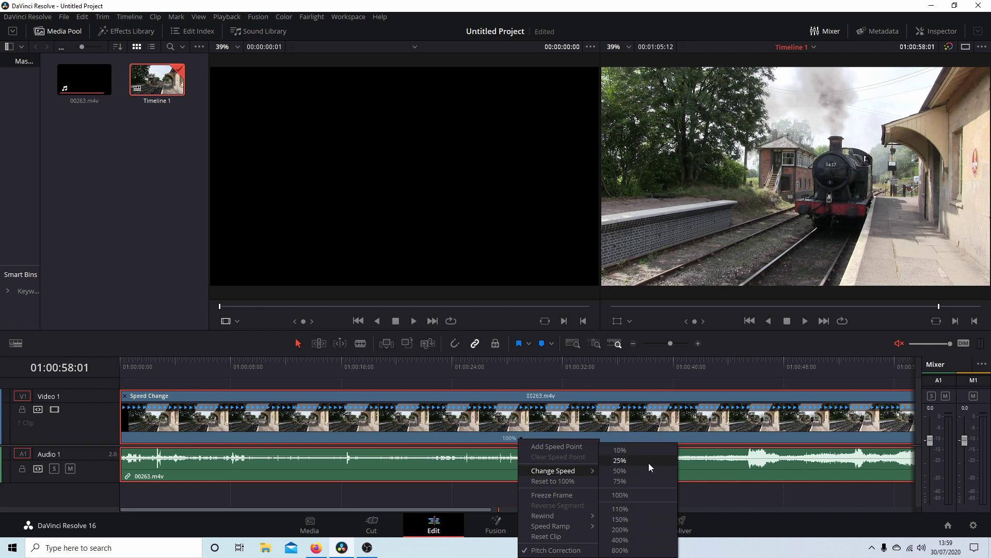
click(619, 550)
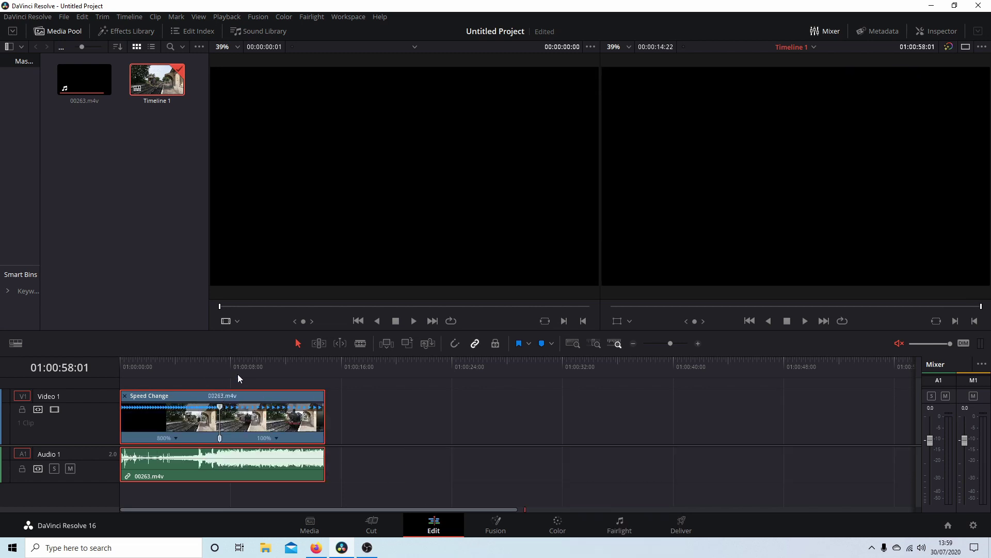
Preview the retimed clip from the start, then zoom the timeline in two levels.
click(126, 371)
click(117, 361)
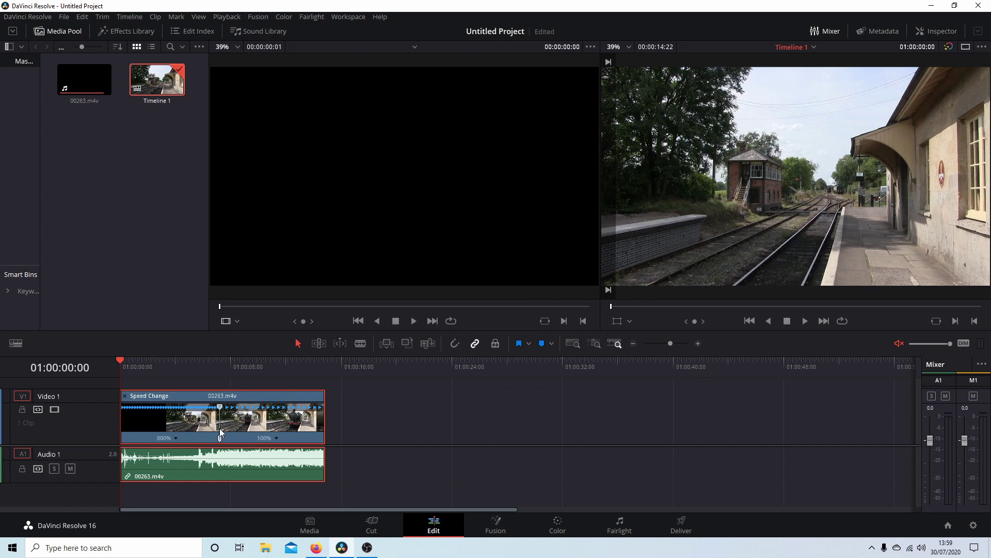
click(807, 324)
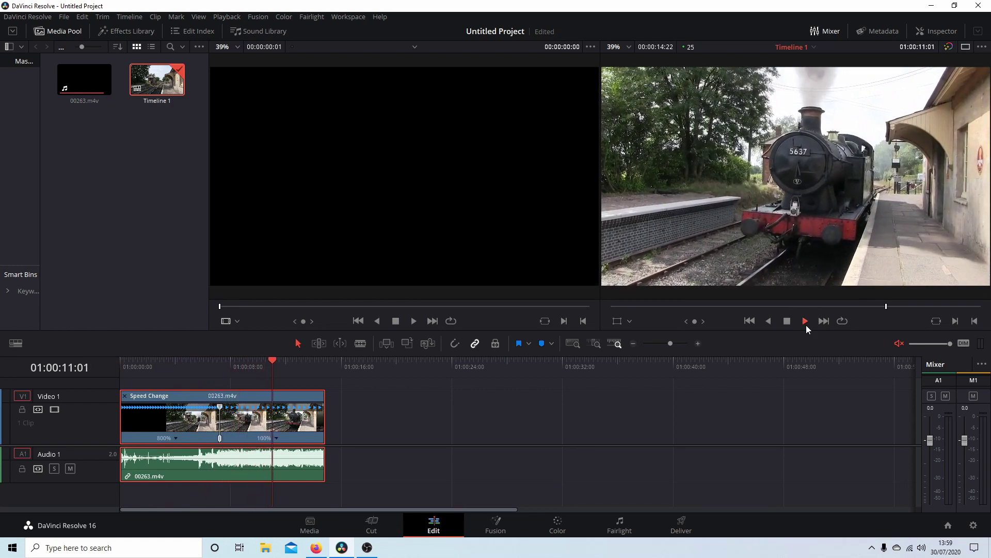
click(787, 321)
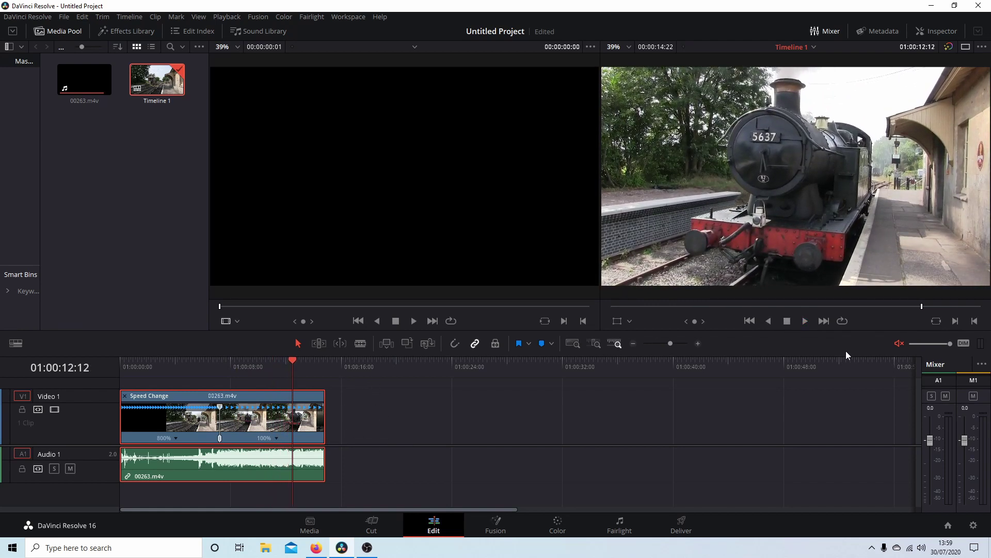
click(698, 343)
click(698, 343)
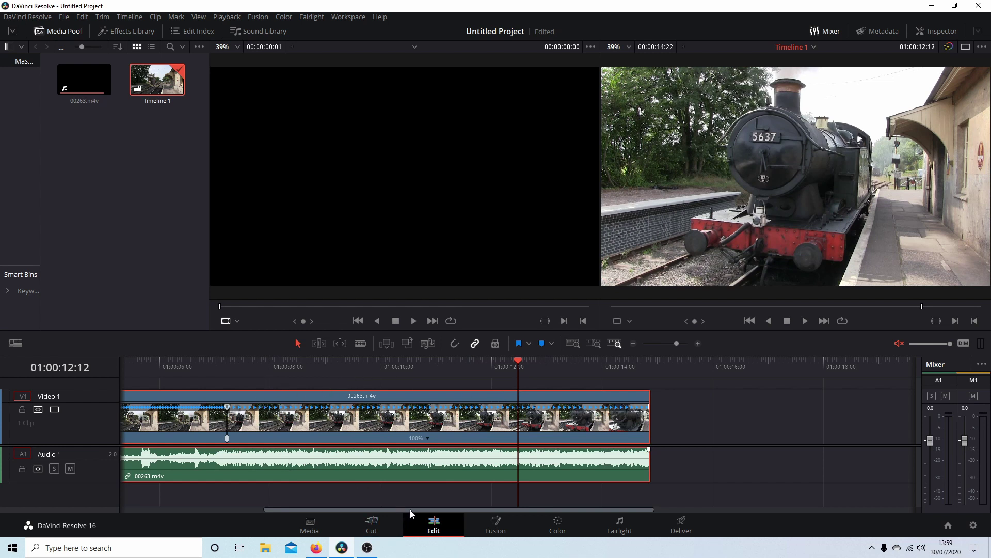
Drag the speed point earlier so the opening section runs at 1002%.
drag(410, 509, 243, 506)
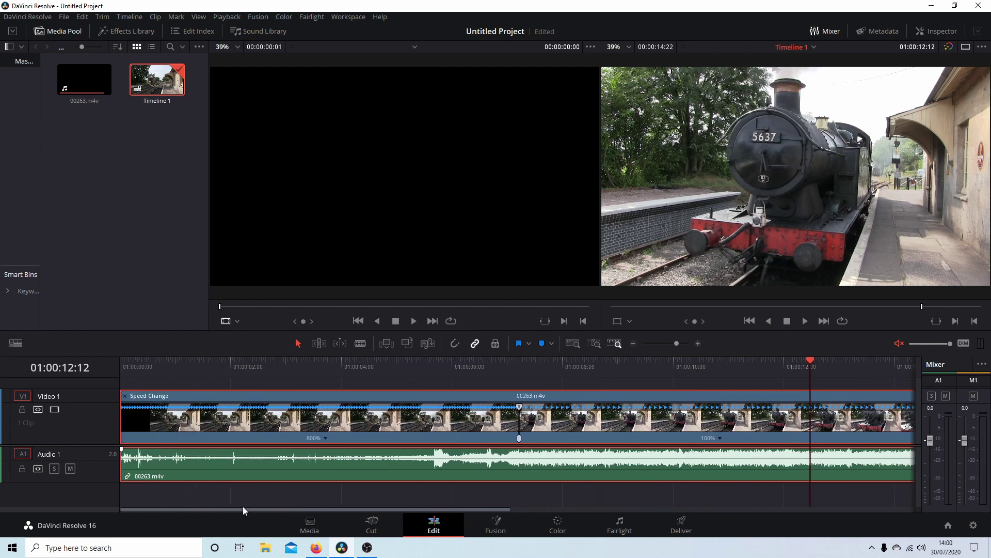
click(520, 408)
drag(520, 408, 441, 420)
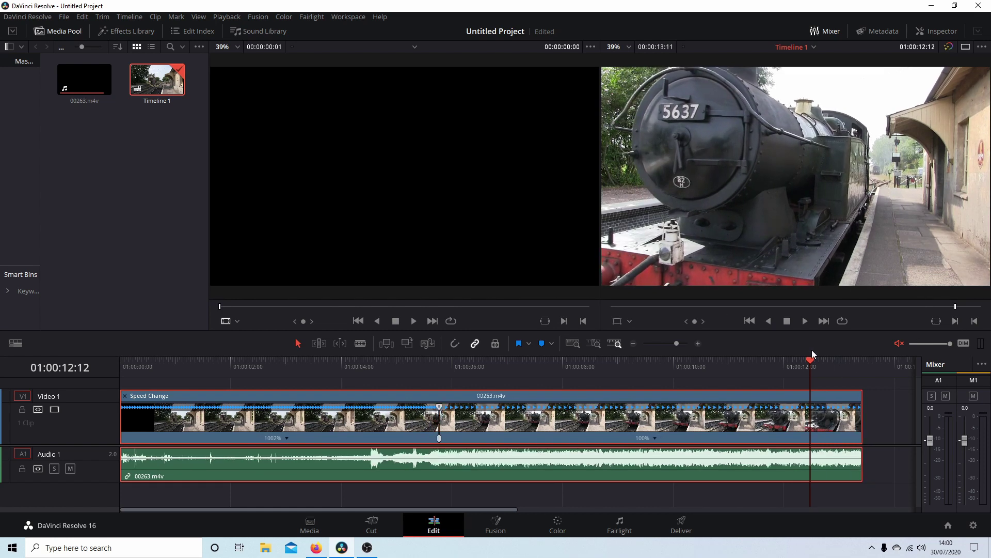
Play the retimed clip from the start up to the train's arrival.
drag(139, 364, 119, 358)
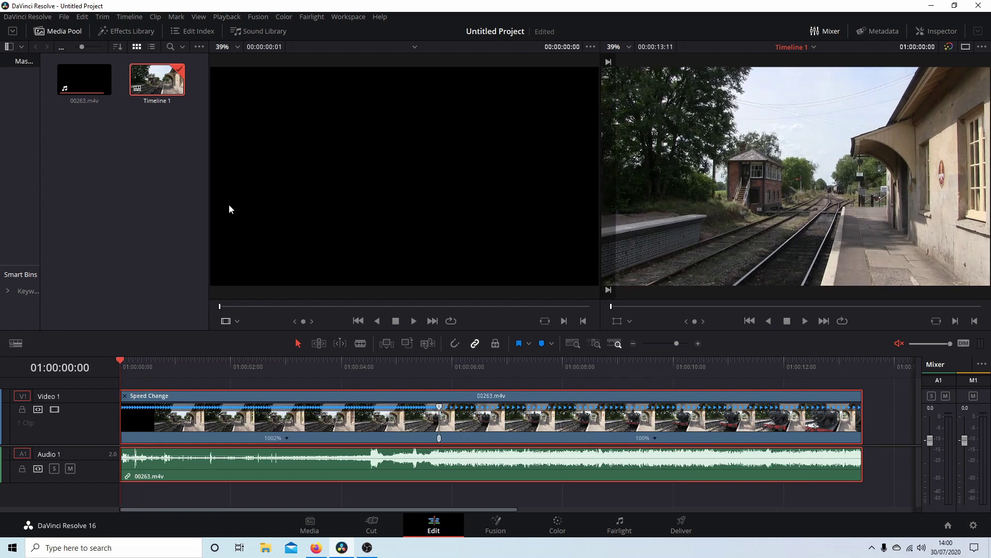
click(804, 320)
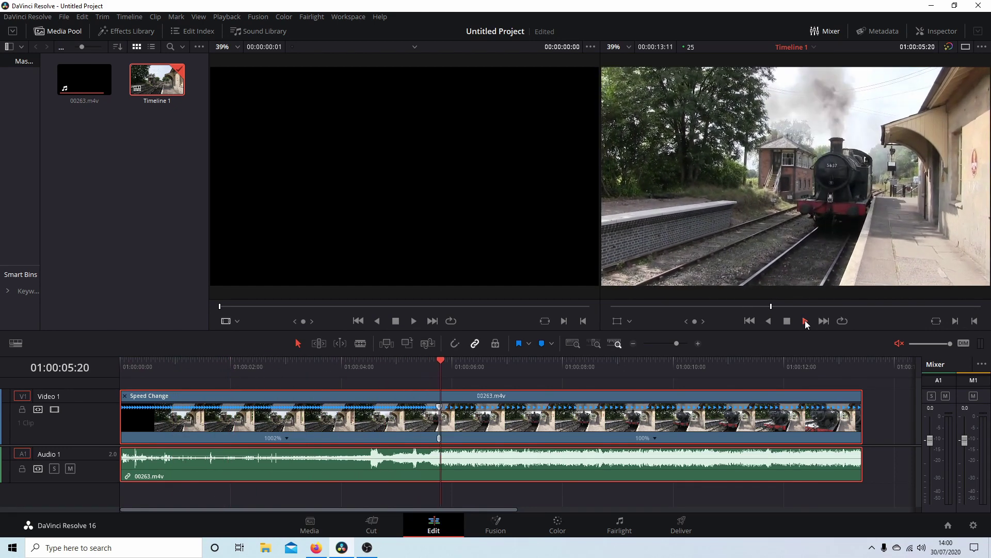
click(788, 321)
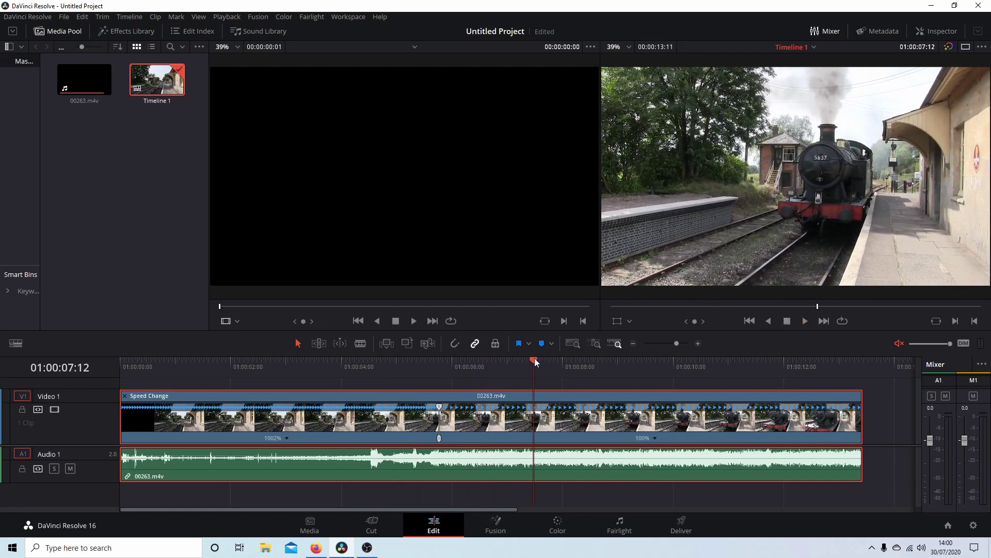
click(656, 438)
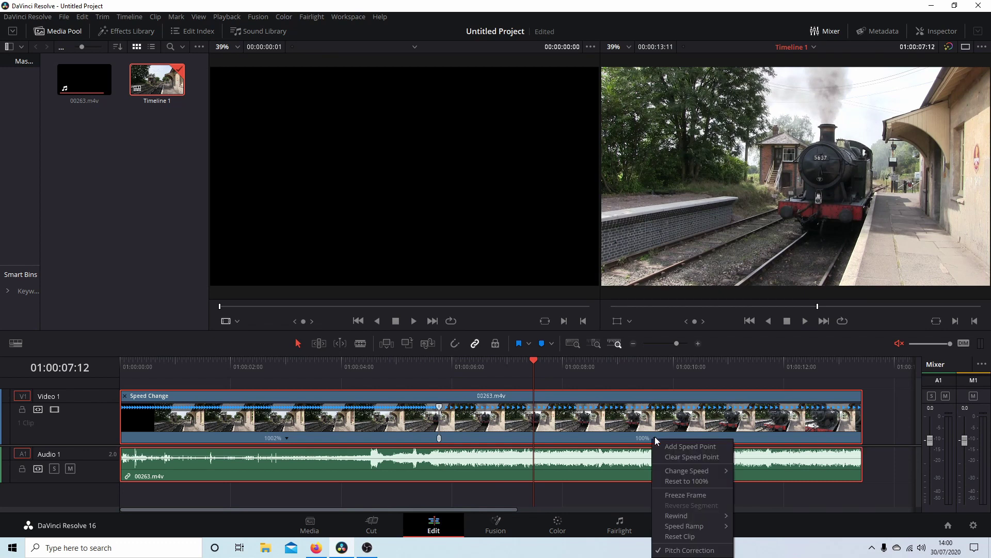
mouse_move(686, 472)
click(708, 378)
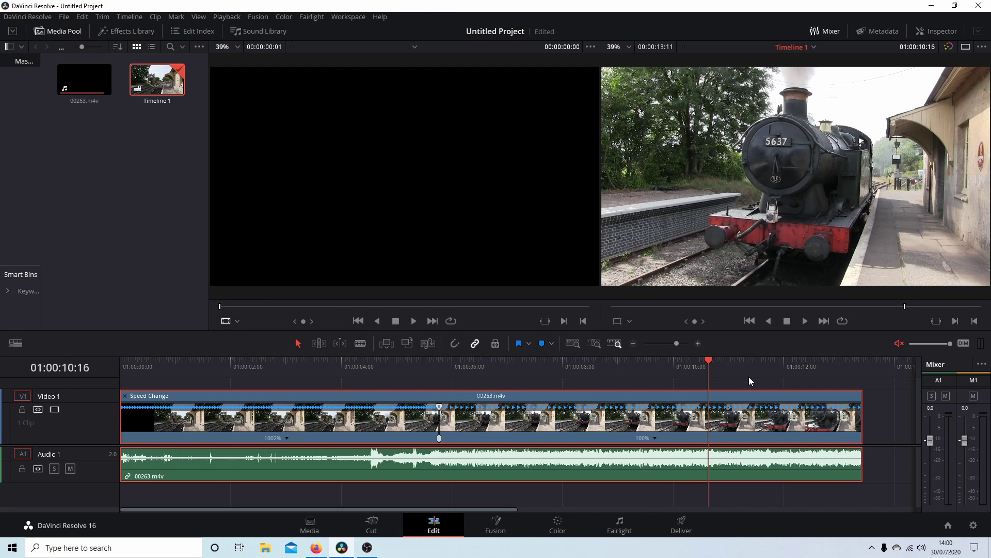
drag(707, 357, 814, 359)
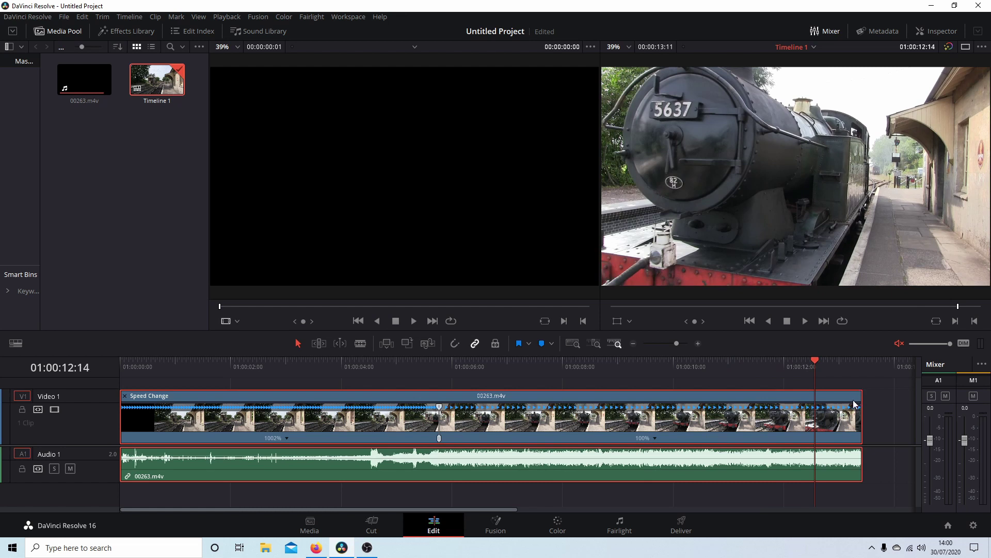
drag(818, 361, 843, 360)
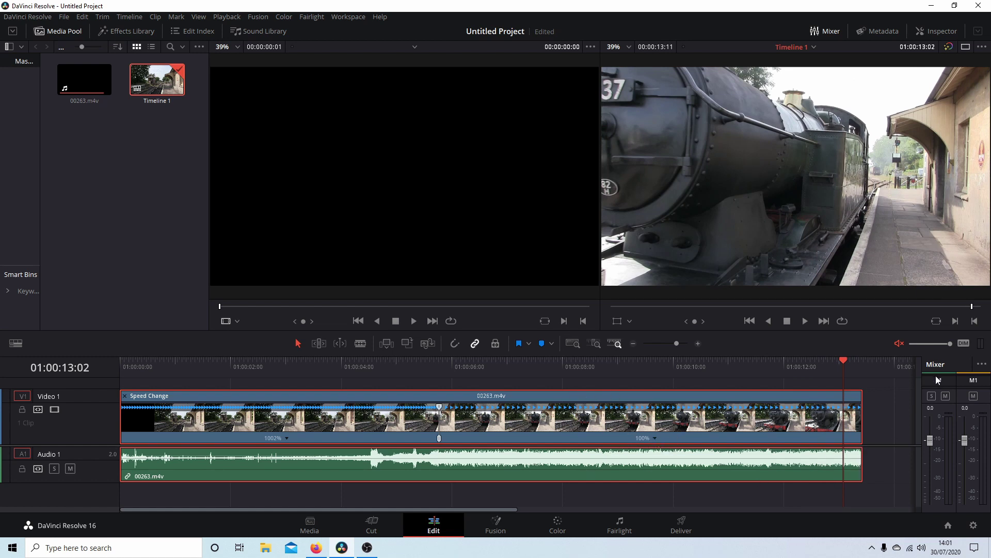
Unmute the timeline audio using the red speaker icon beside the volume slider.
click(899, 343)
Switch to the Cut page to view the retimed train clip at 1002% then 100%.
click(373, 523)
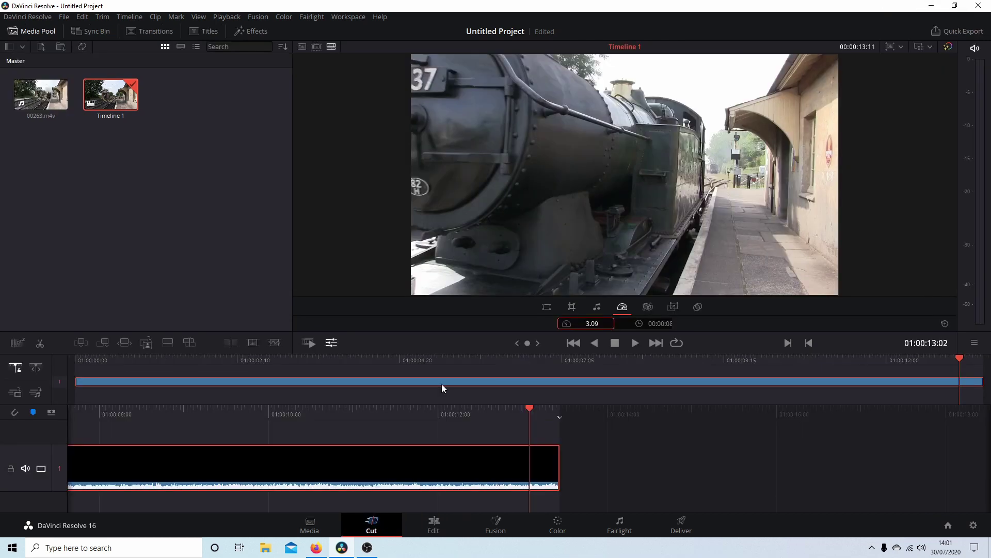